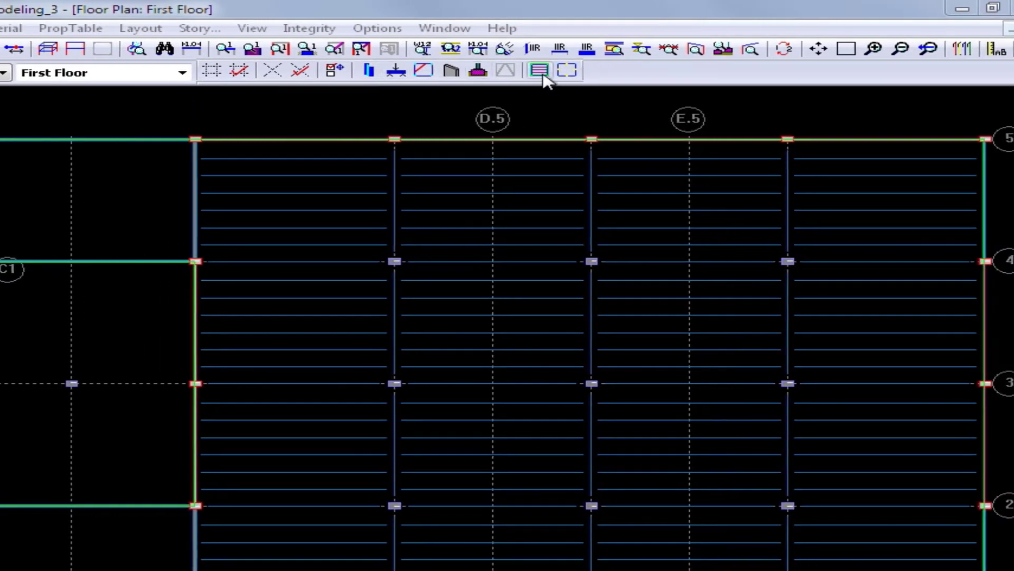
Step: Show the slab toolbar and bring up Deck Assignment Mode on the First Floor
left_click(540, 70)
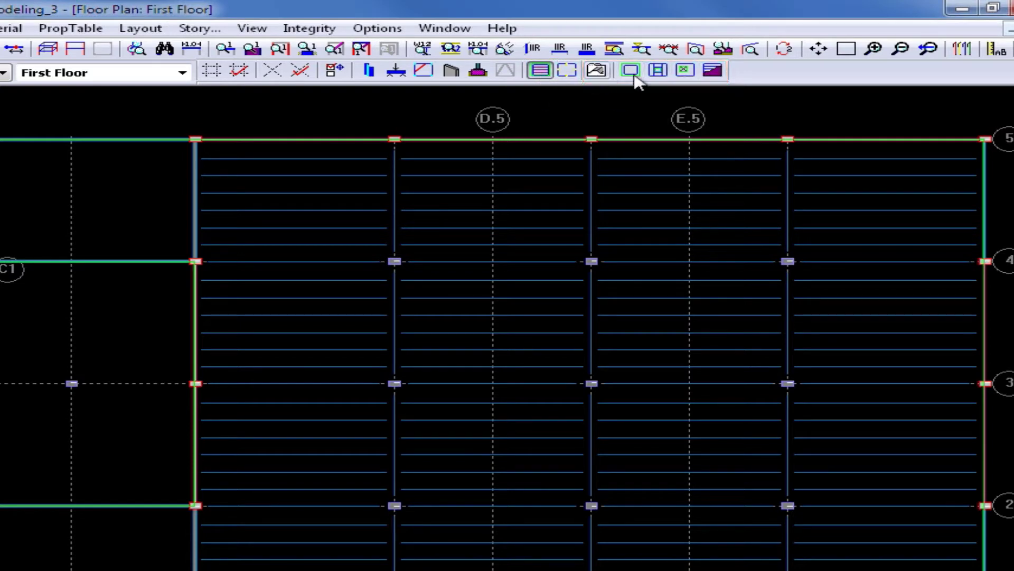
left_click(596, 70)
left_click(716, 73)
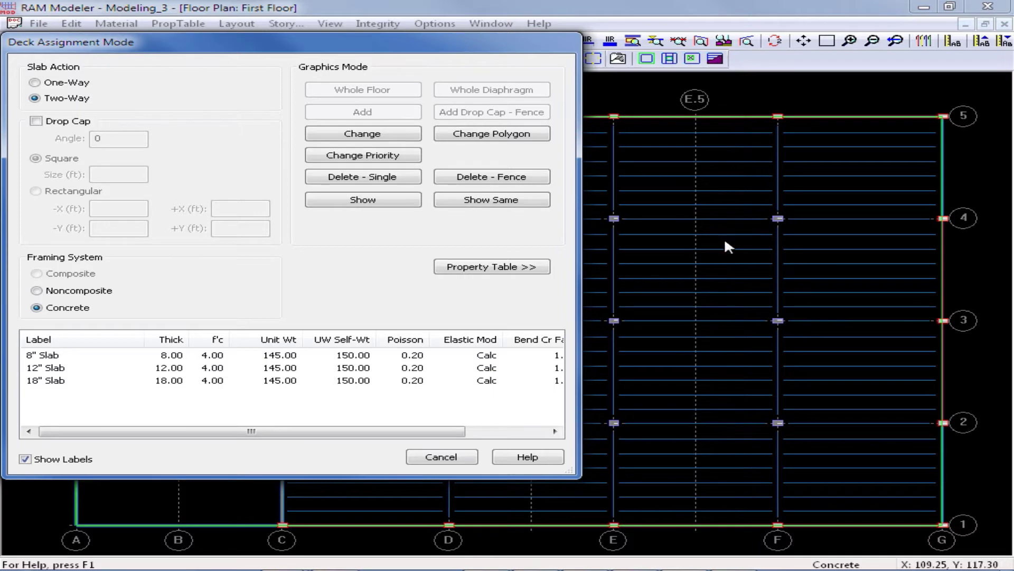
Step: Fill every First Floor bay with a one-way concrete 8" Slab deck spanning at 90 degrees
left_click(35, 82)
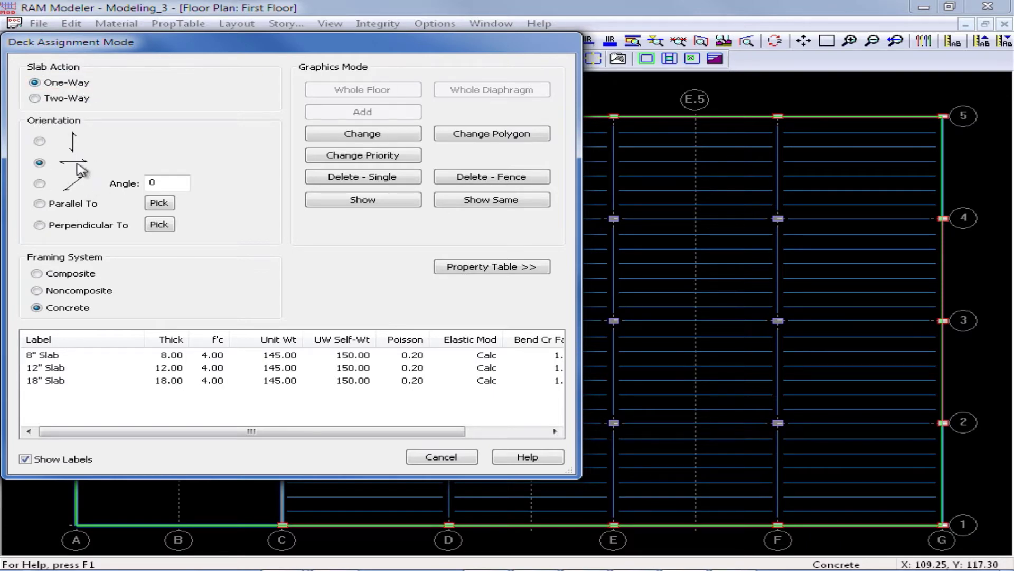
left_click(40, 141)
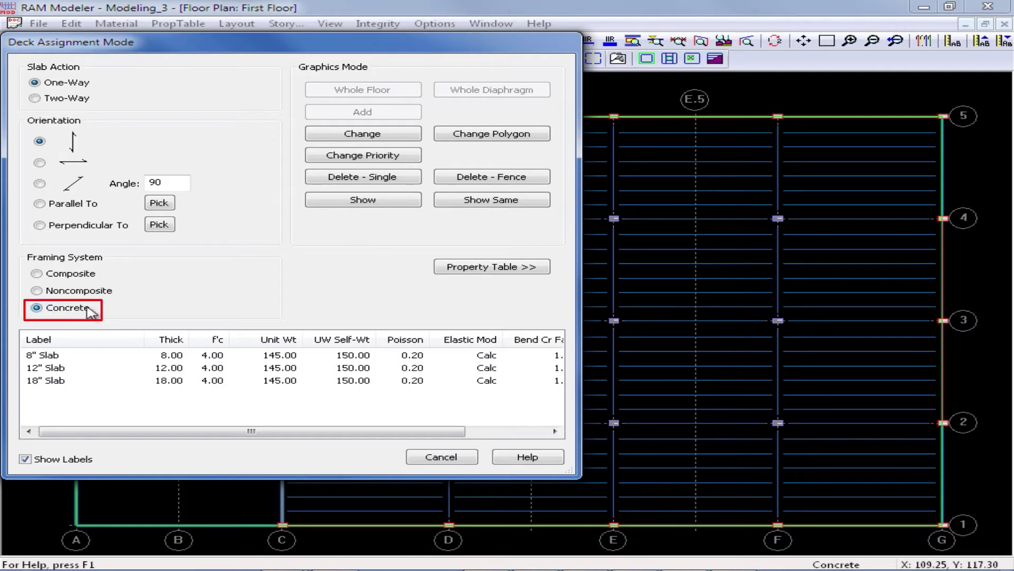
left_click(42, 357)
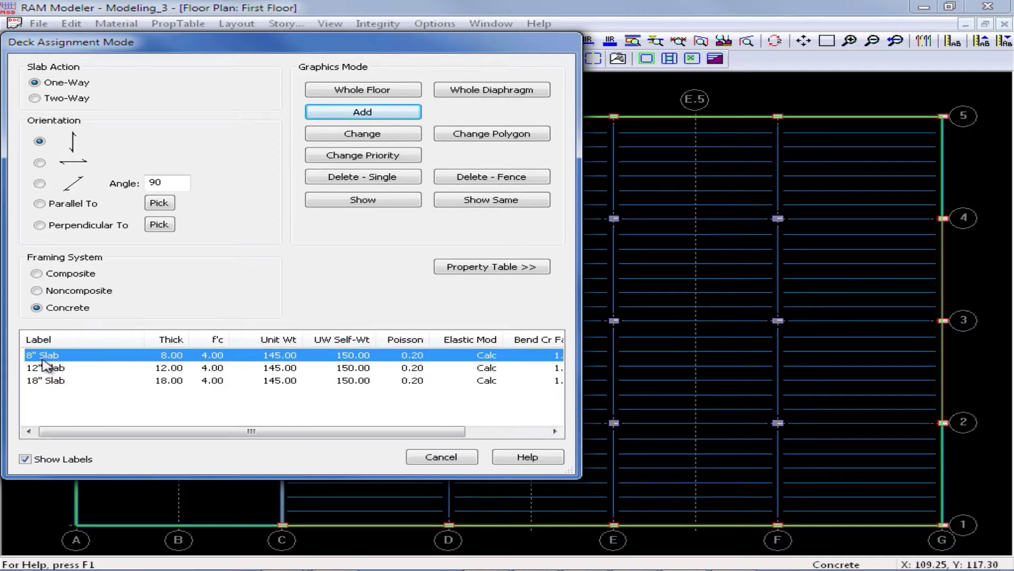
left_click(344, 95)
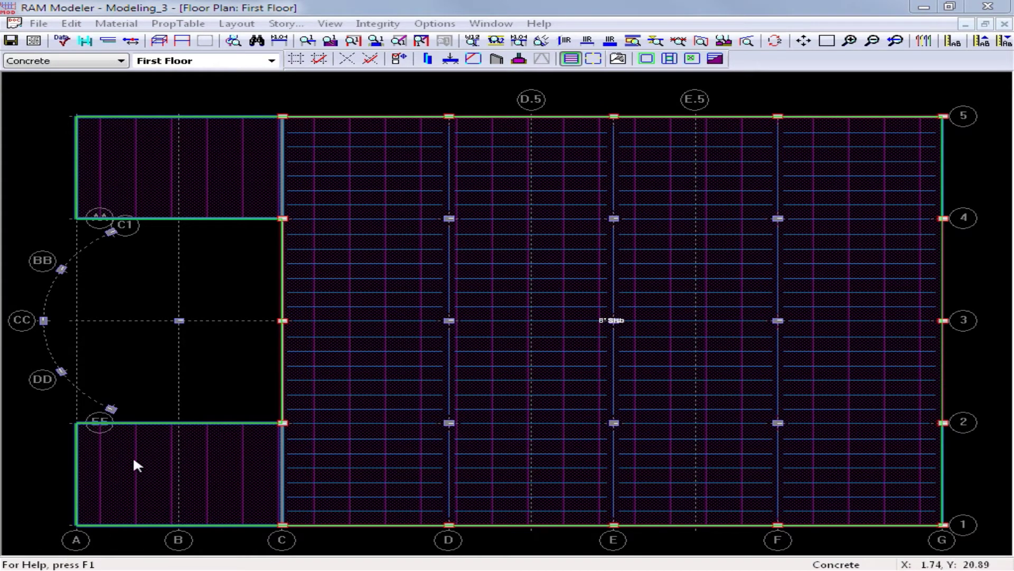
Step: Set deck assignment to two-way concrete 12" Slab and start adding a polygon
right_click(431, 342)
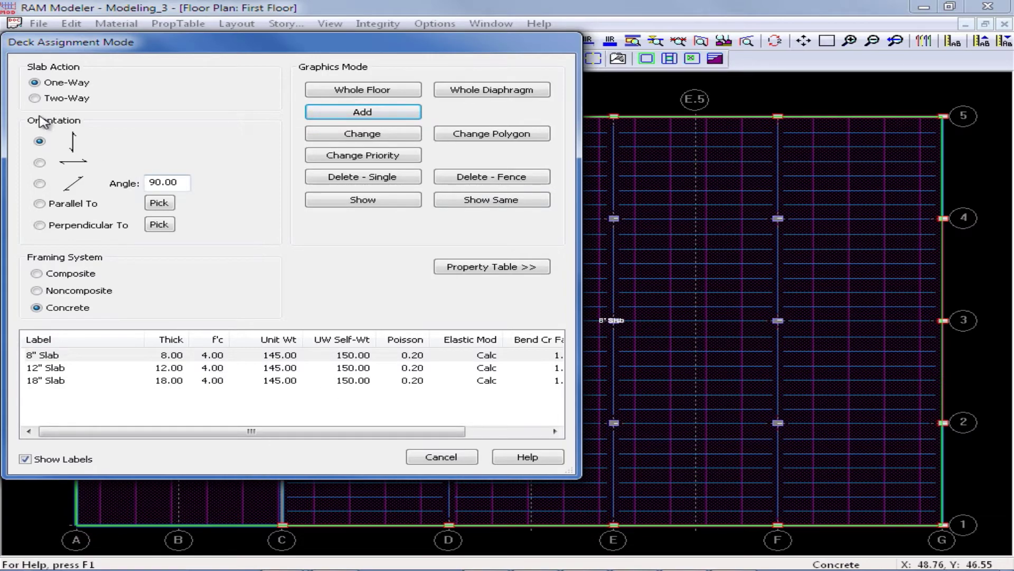
left_click(36, 99)
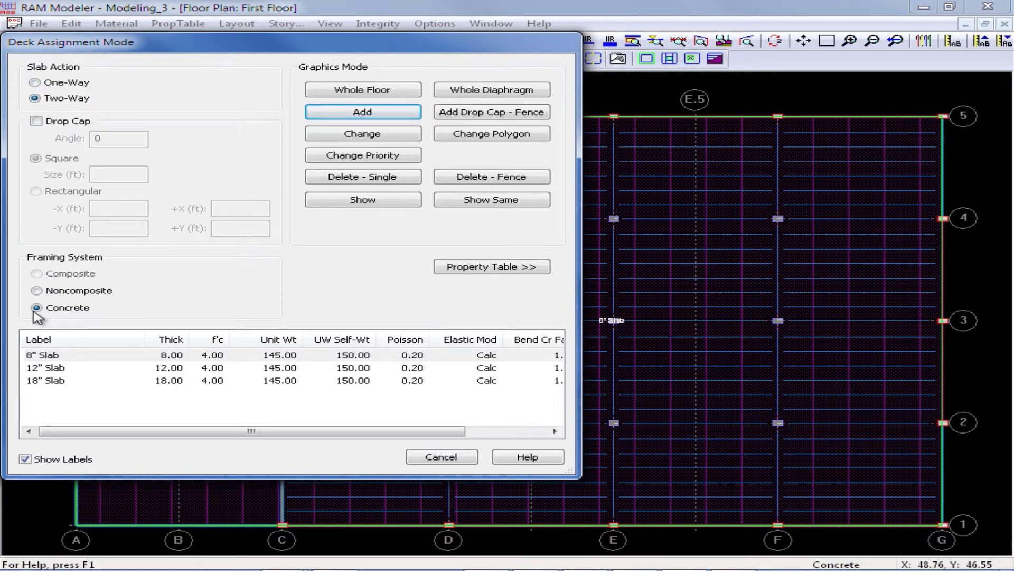
left_click(31, 368)
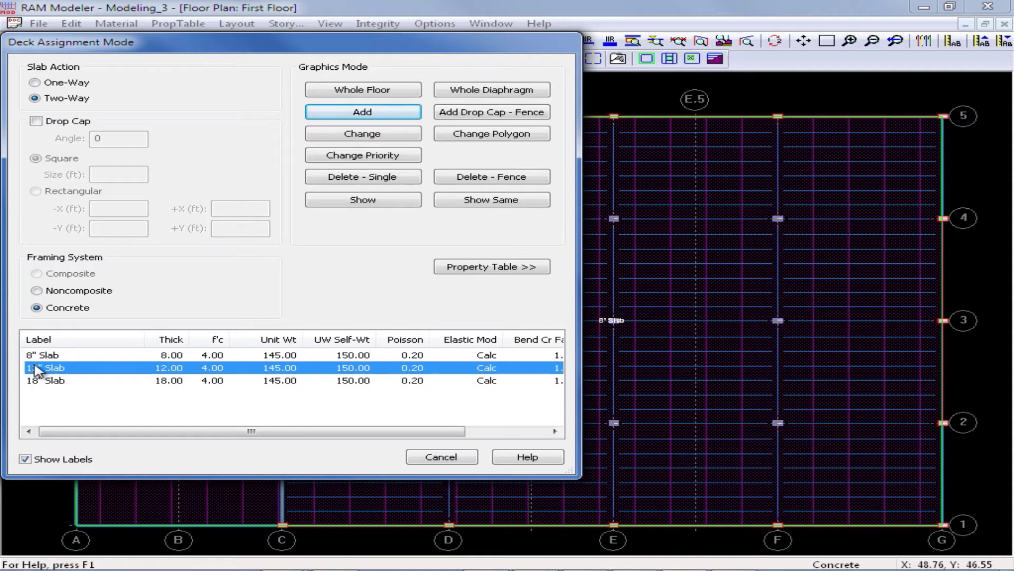
left_click(335, 117)
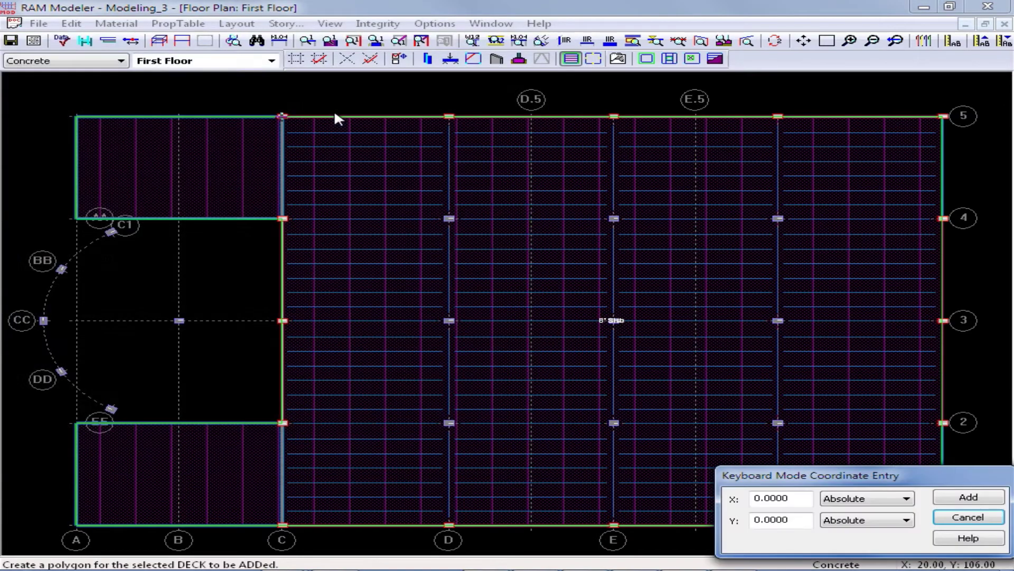
Step: Outline the 12" Slab polygon through corners C/1, A/1, A/5 and C/5
left_click(283, 526)
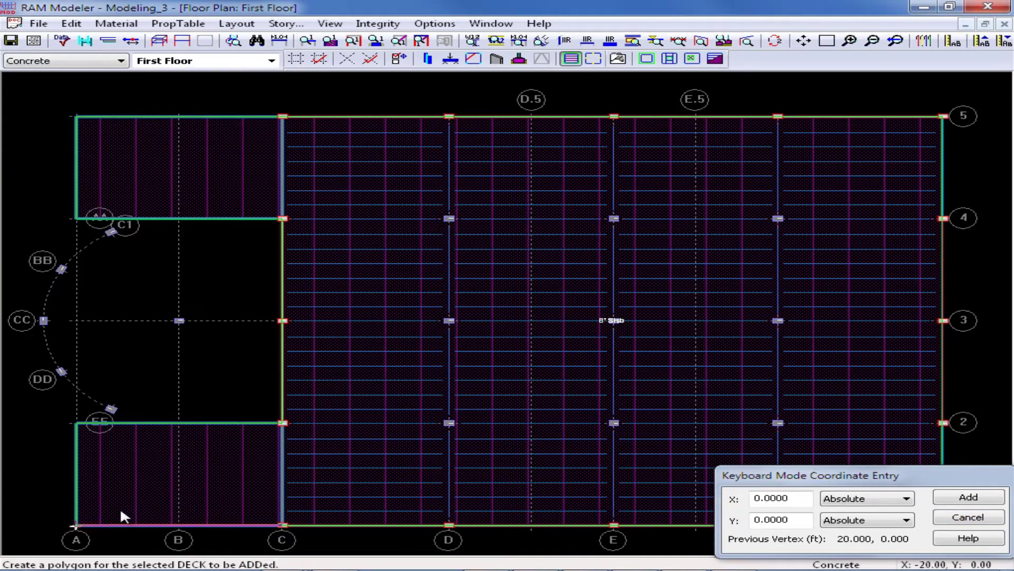
left_click(77, 524)
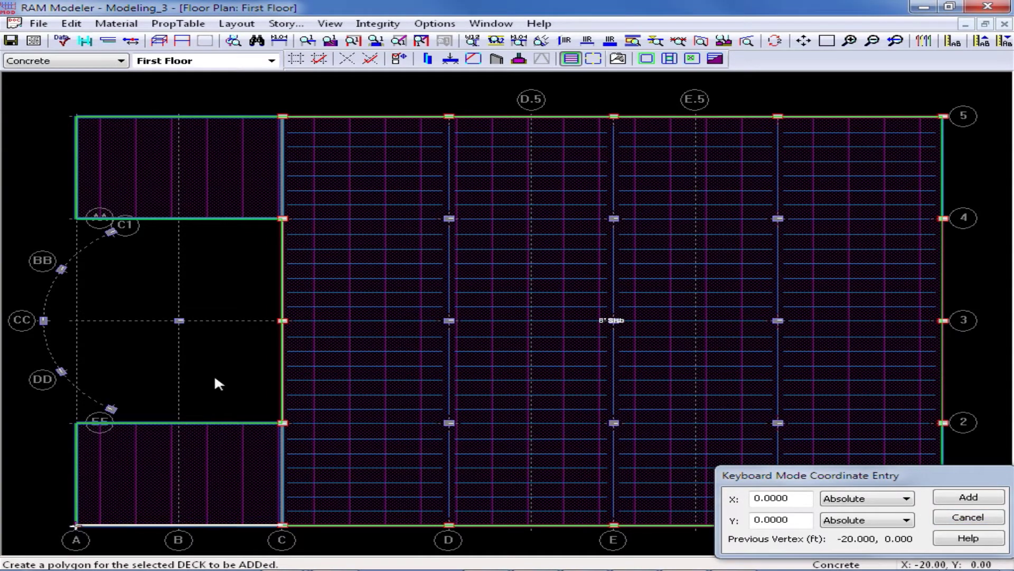
left_click(91, 116)
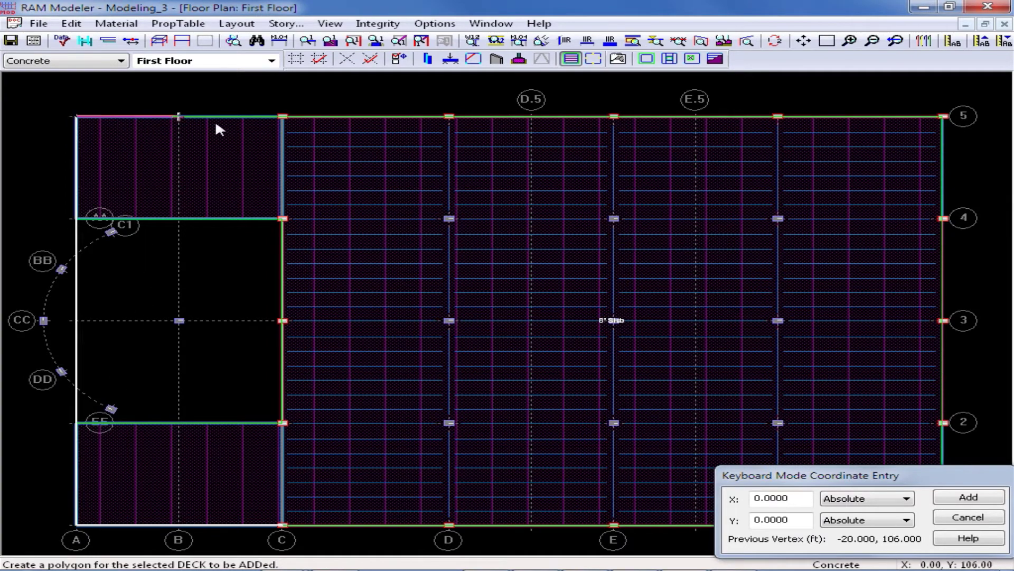
left_click(273, 123)
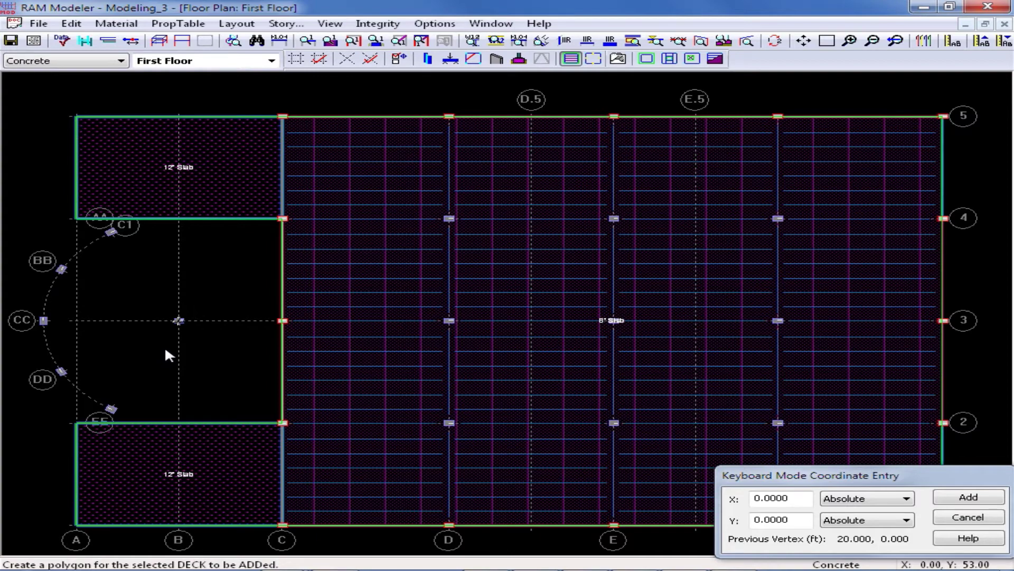
right_click(737, 226)
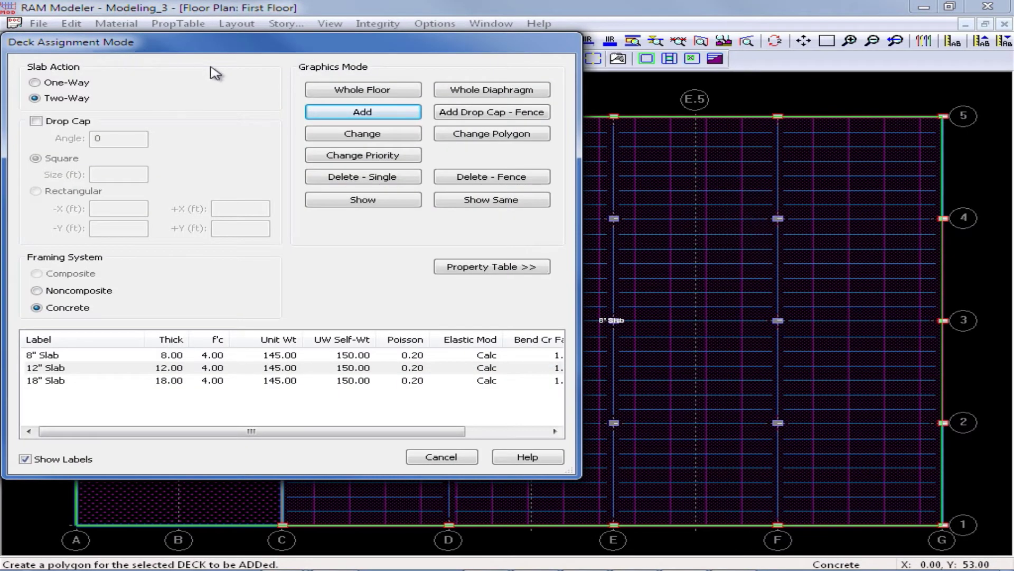
left_click(317, 156)
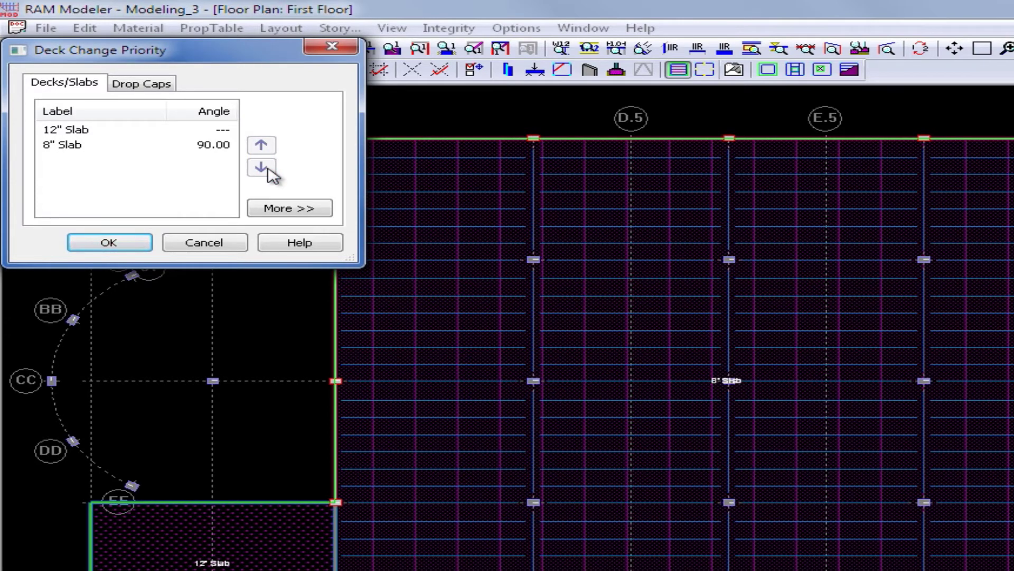
left_click(217, 244)
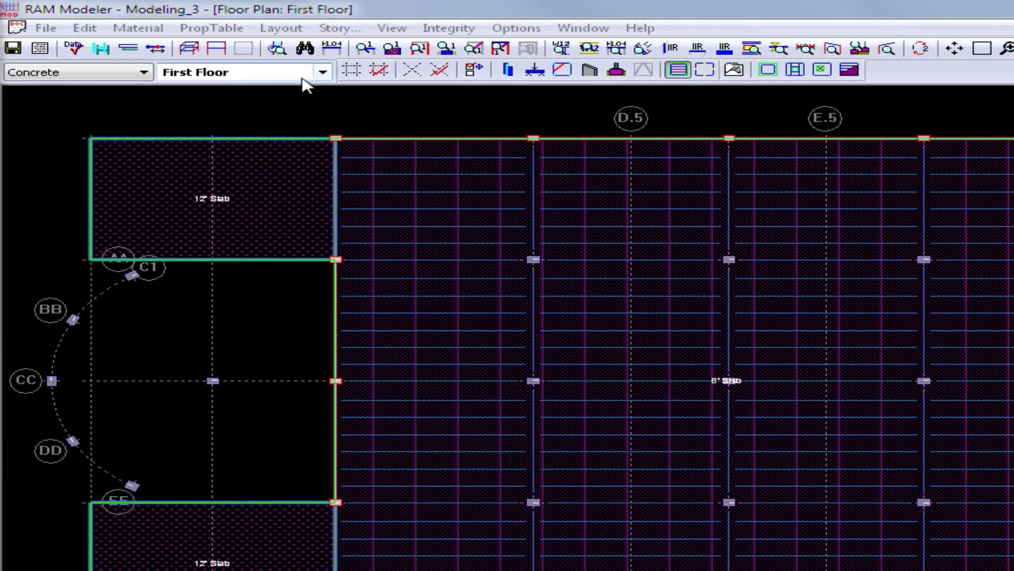
Step: Switch to the Second Floor plan and bring up Deck Assignment Mode
left_click(322, 74)
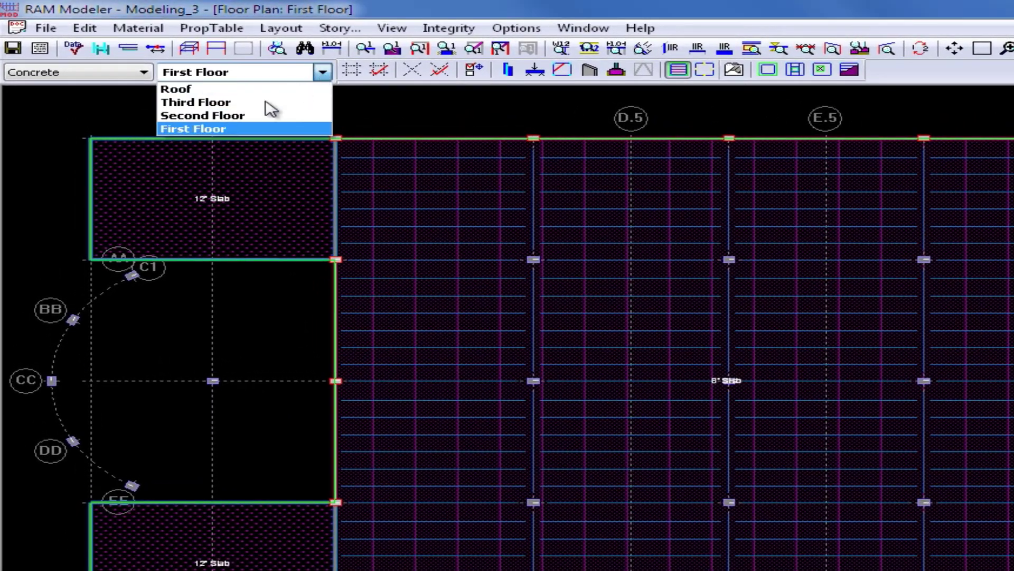
left_click(241, 117)
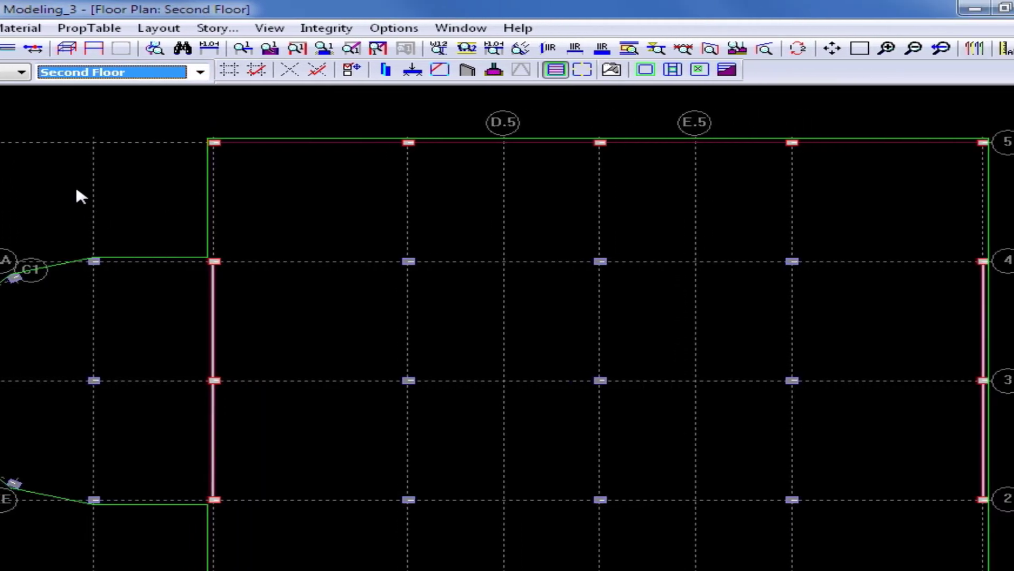
right_click(87, 195)
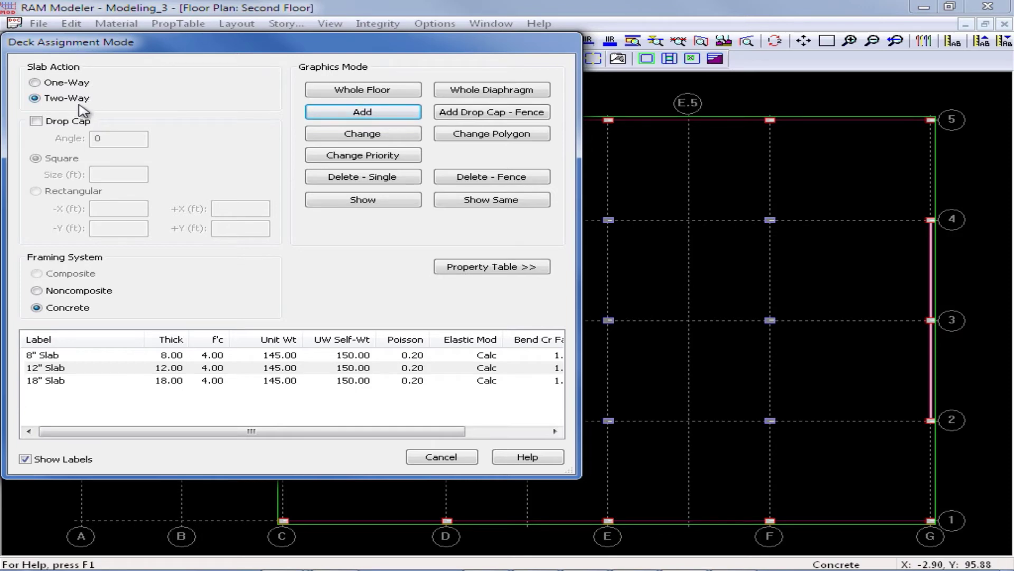
Step: Apply the two-way 12" Slab concrete deck to every Second Floor bay
left_click(34, 369)
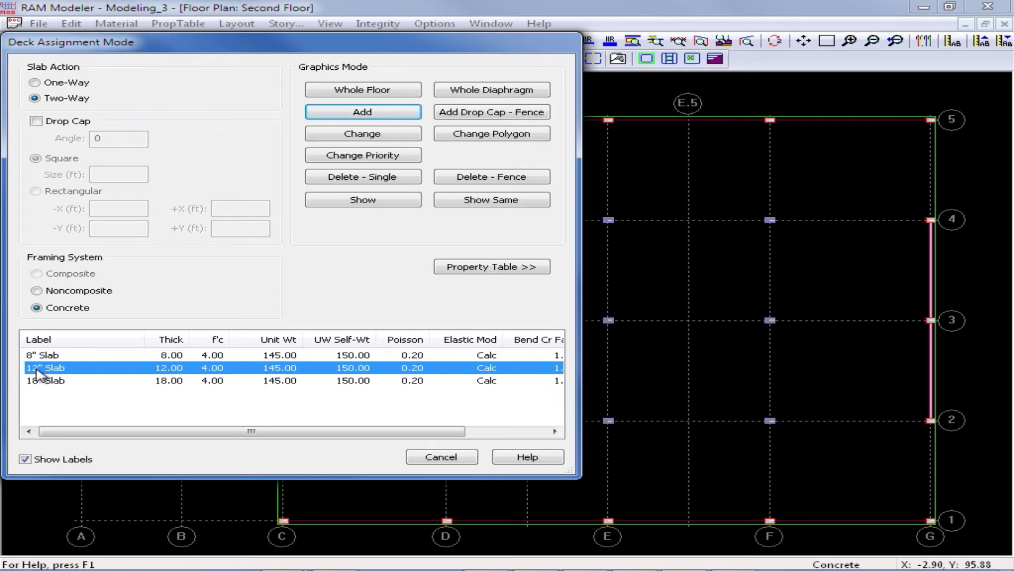
left_click(321, 91)
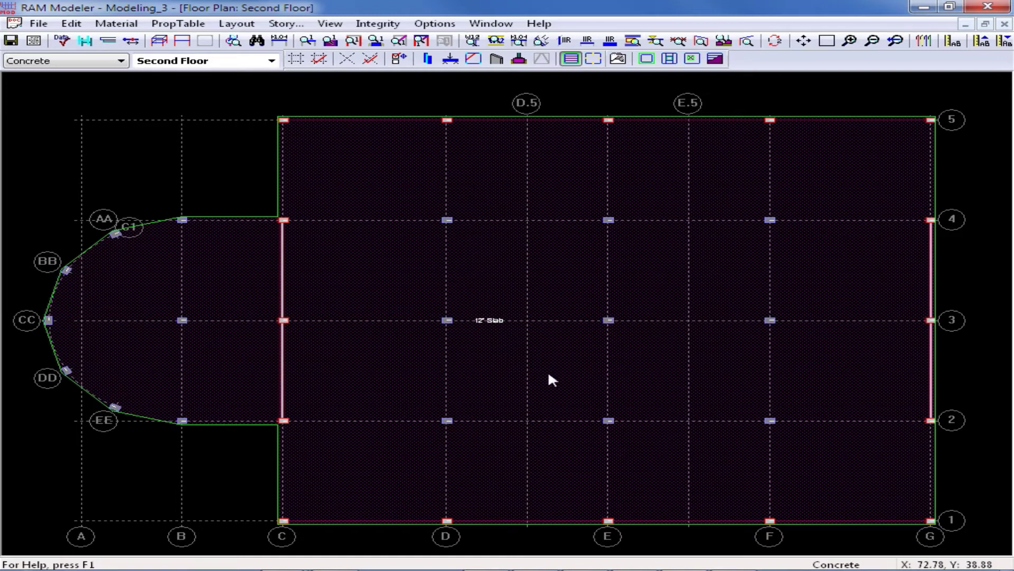
Step: Enable square drop caps sized 8 ft using the 18" Slab property
right_click(337, 280)
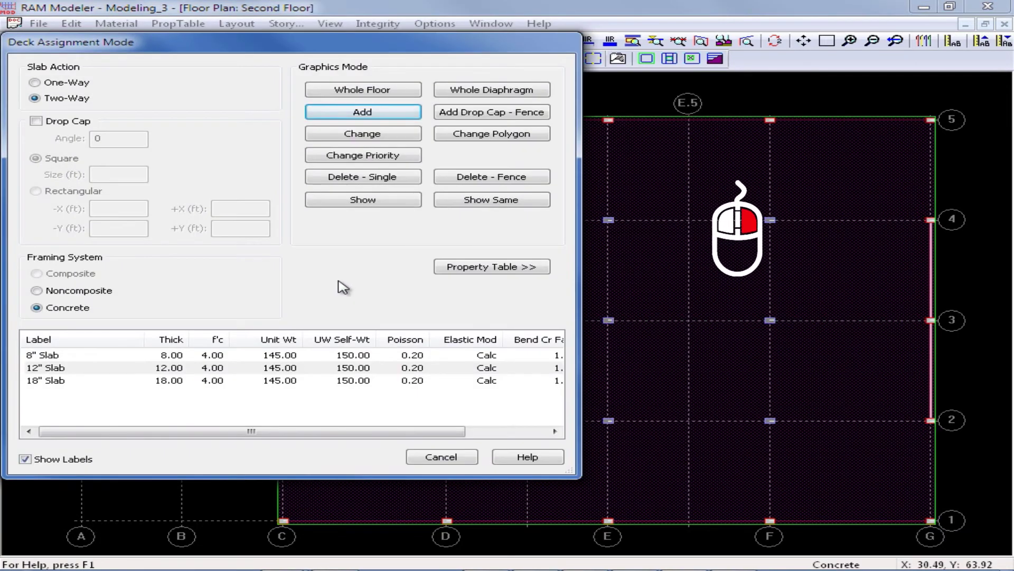
left_click(36, 122)
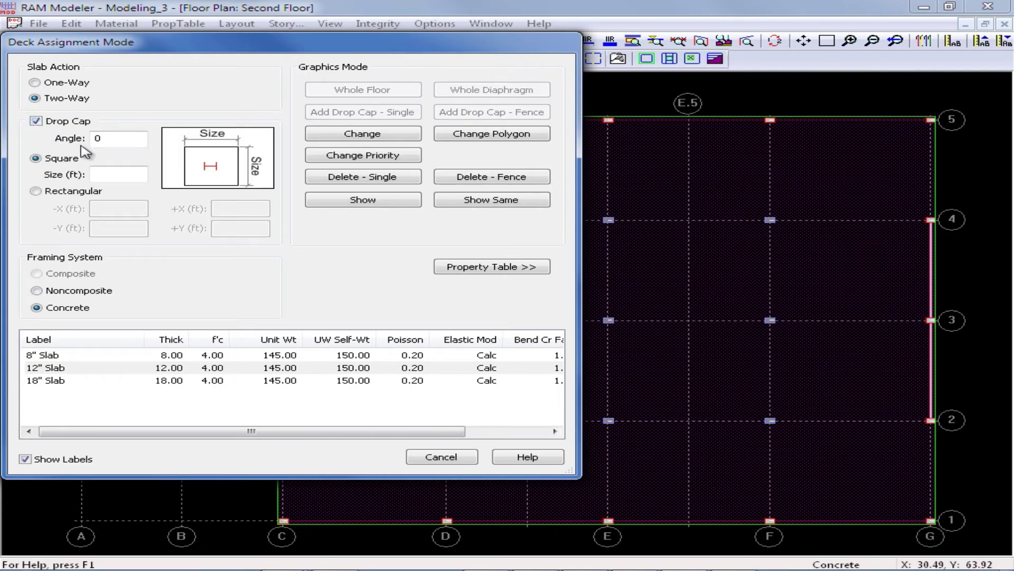
left_click(100, 173)
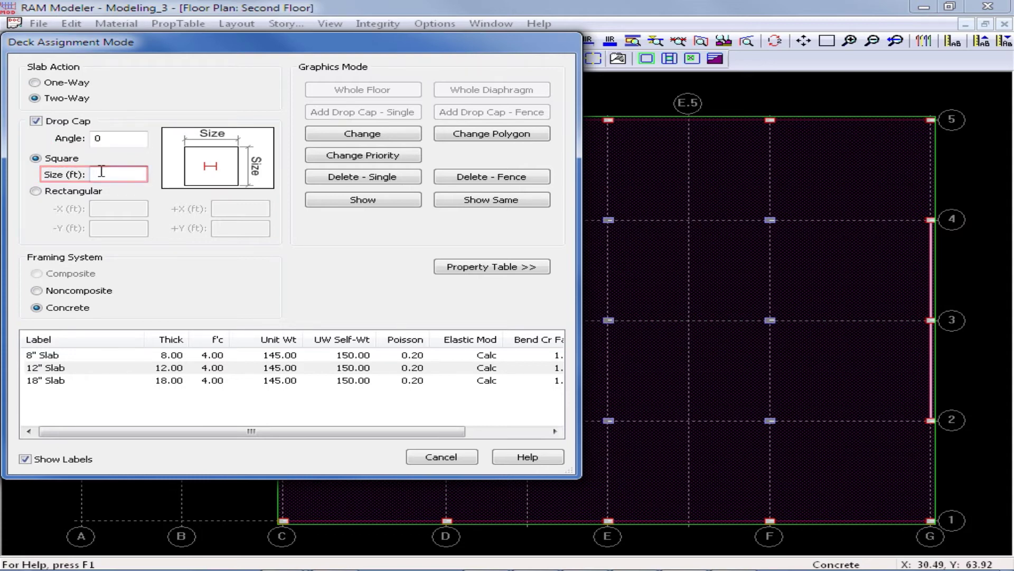
type("8")
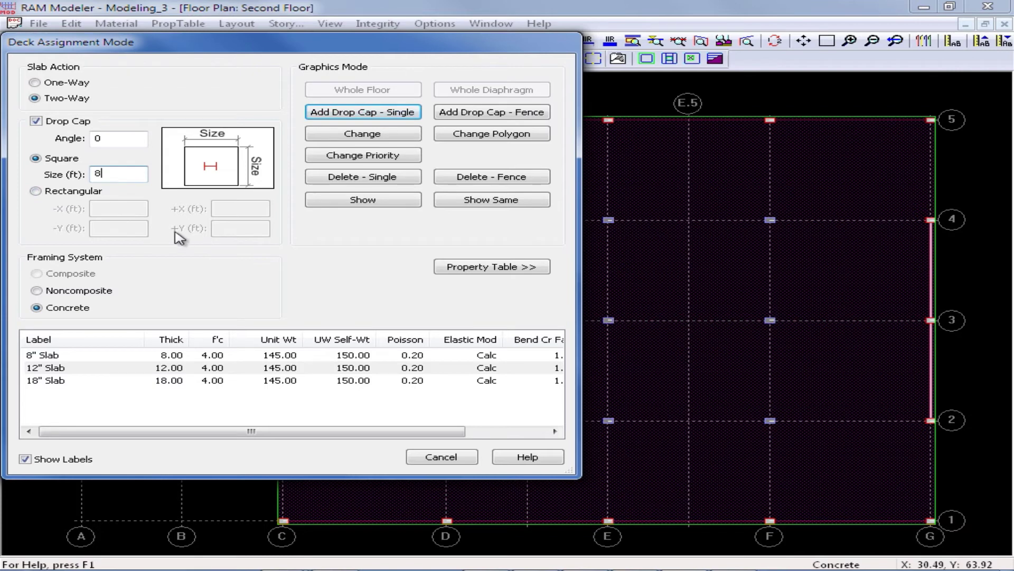
left_click(37, 384)
left_click(38, 385)
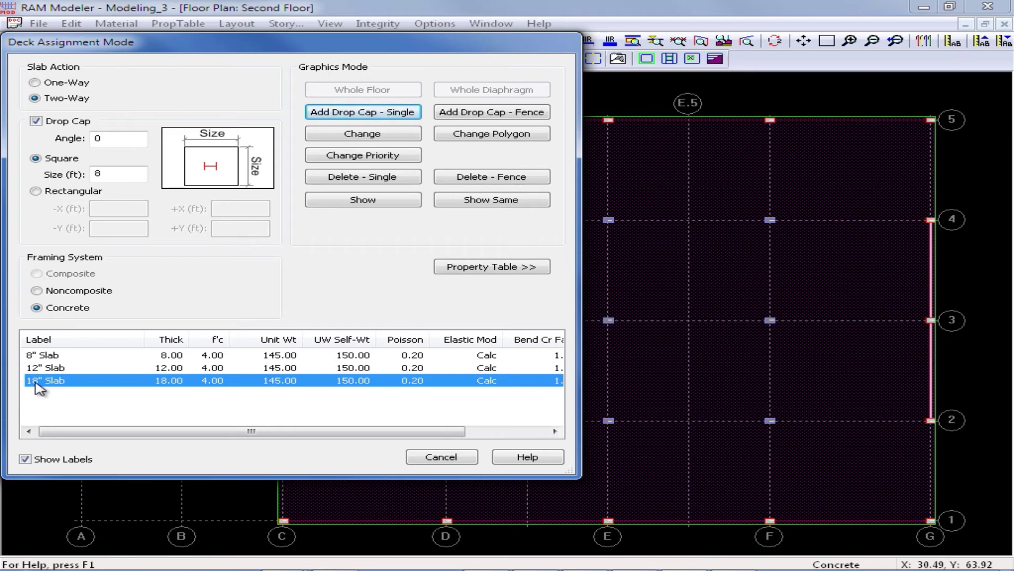
Step: Fence the nine interior columns on grids D–F, lines 2–4 to add 18" Slab drop caps
left_click(448, 118)
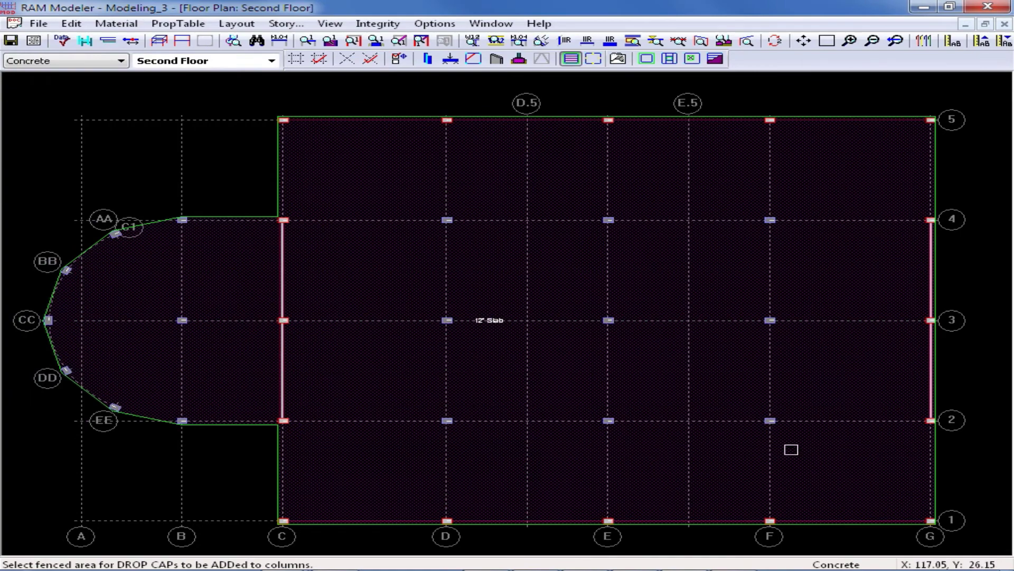
left_click_drag(821, 457, 379, 192)
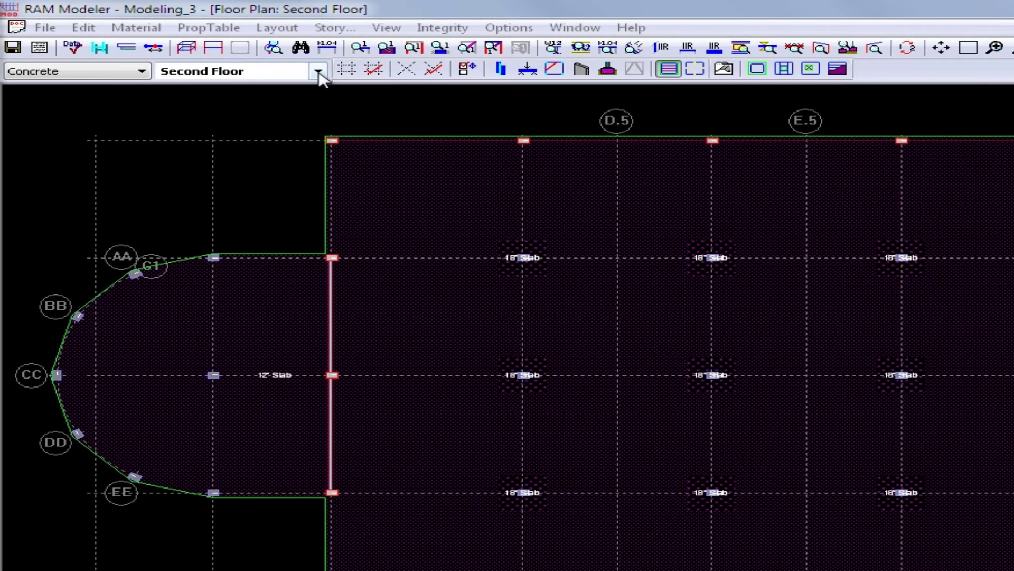
left_click(319, 72)
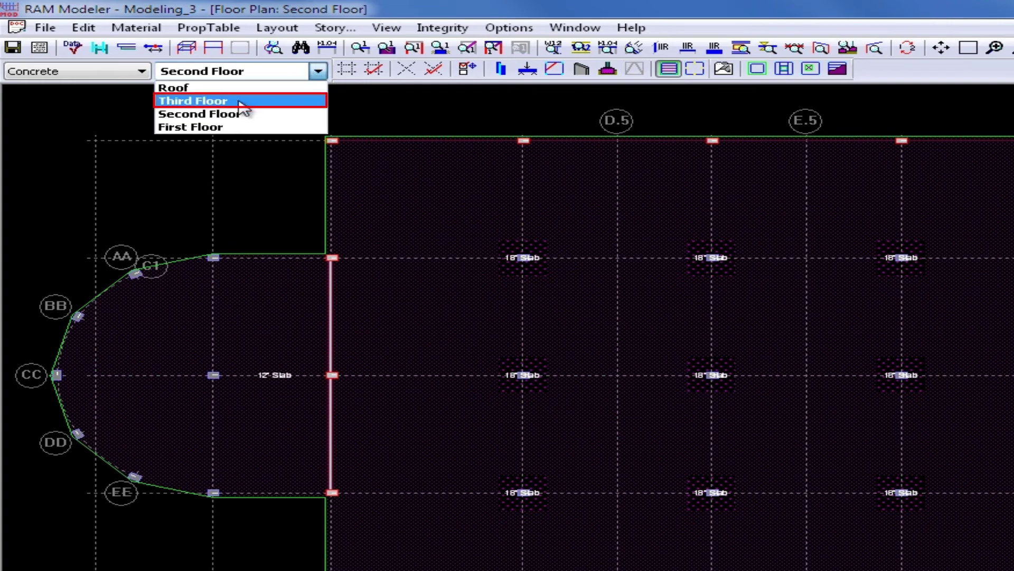
Step: Go to the Third Floor plan and reopen Deck Assignment Mode
left_click(211, 100)
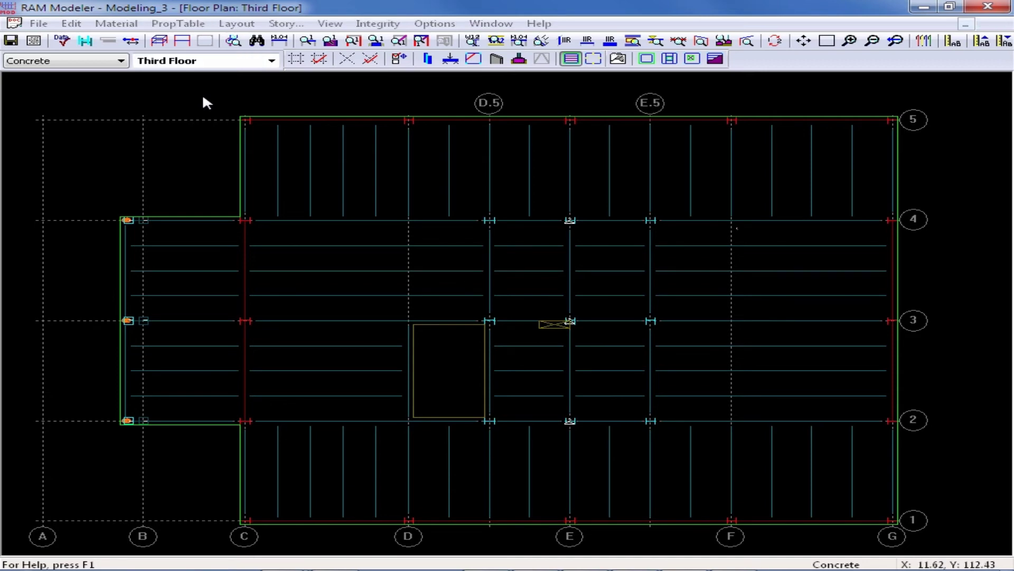
right_click(202, 101)
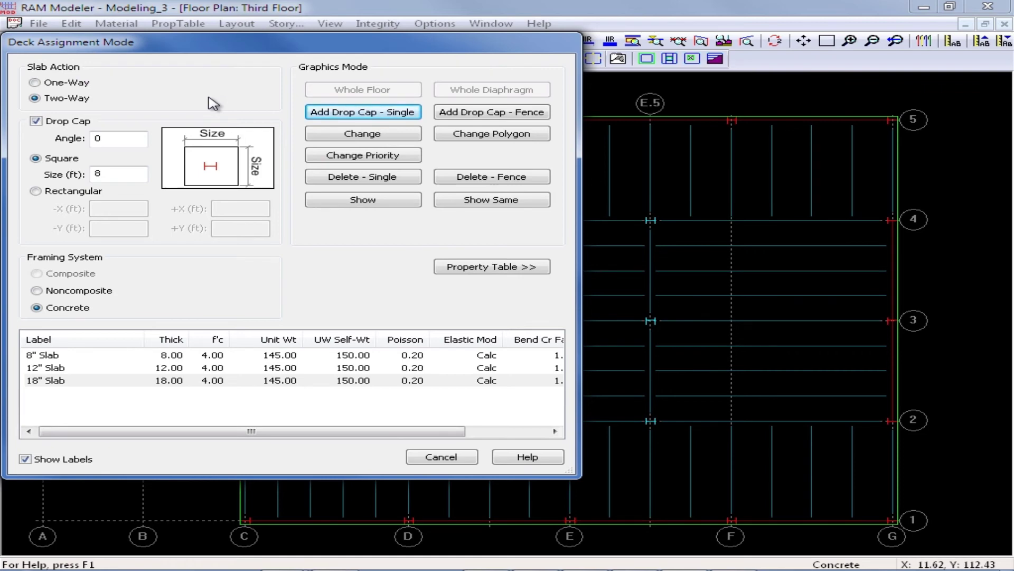
Step: Fill every Third Floor bay with a one-way composite 3.25" LW on 3" MD deck
left_click(35, 83)
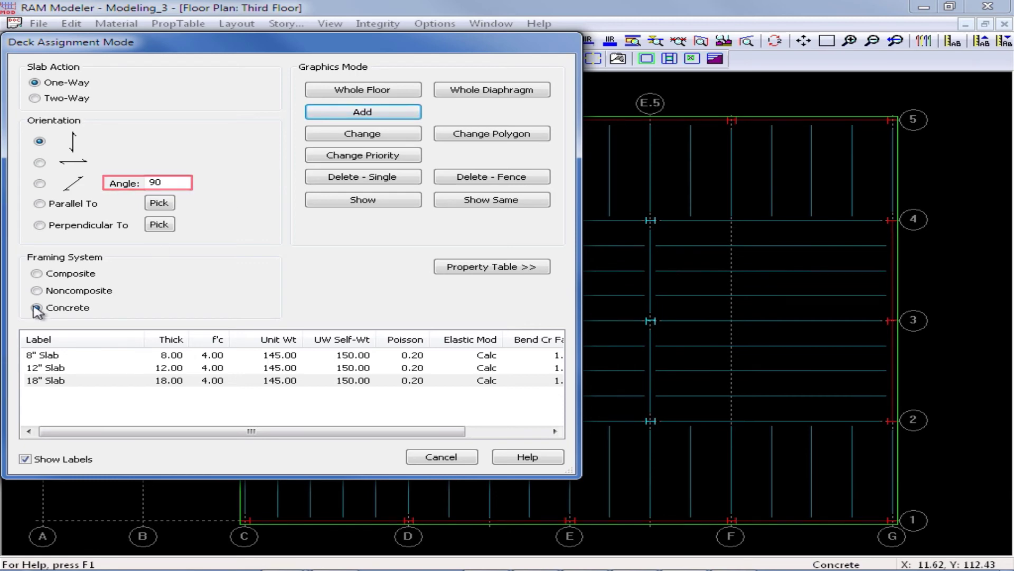
left_click(37, 273)
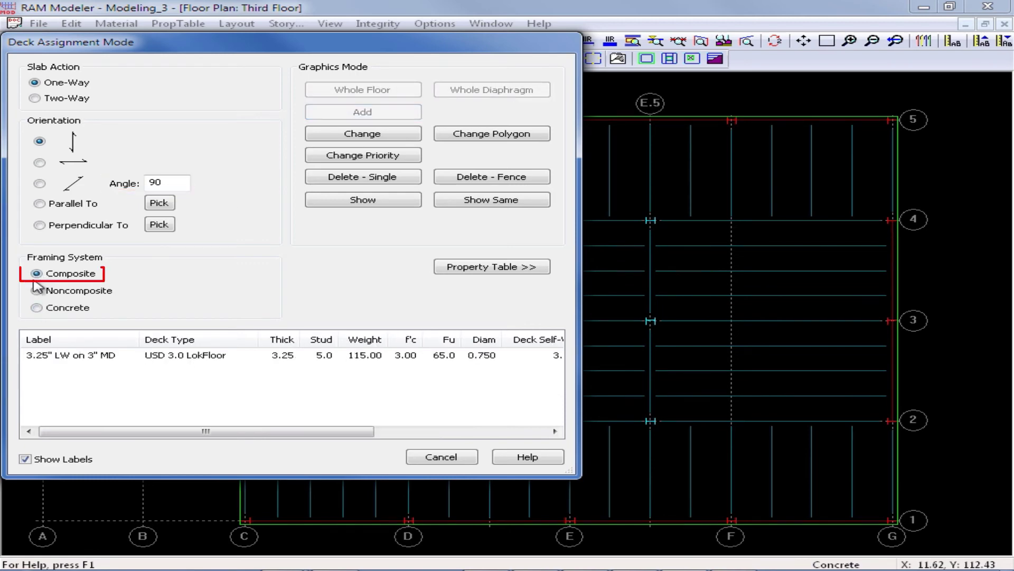
left_click(34, 356)
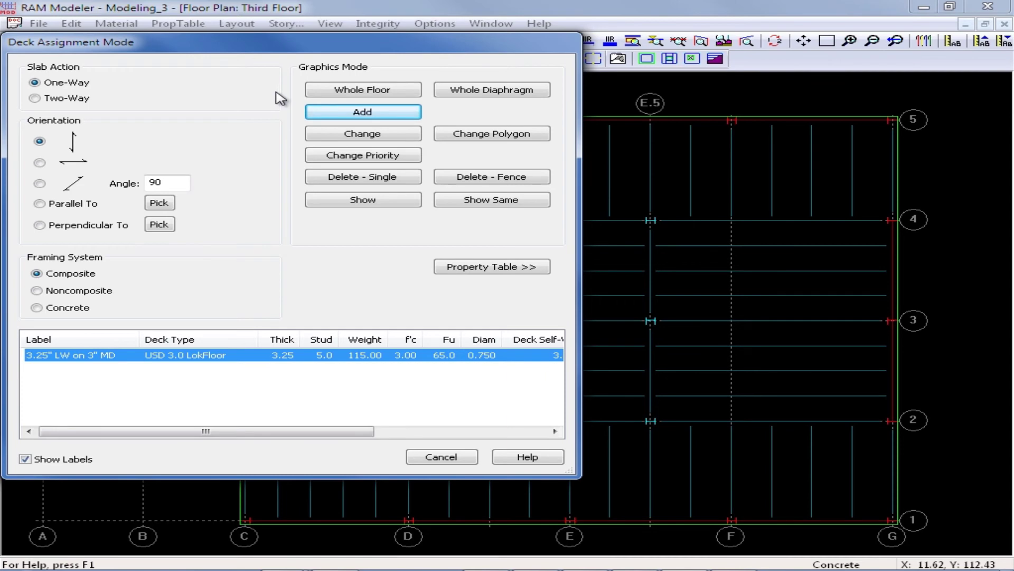
left_click(324, 95)
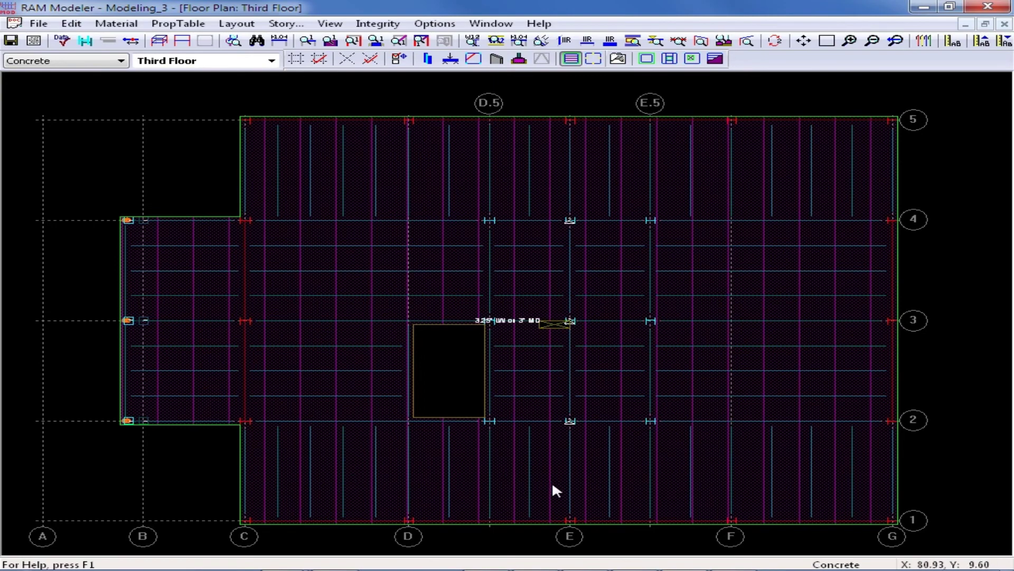
Step: Set the deck span to horizontal (angle 0) and outline the rows 1–2 strip from gridline C to G
right_click(328, 303)
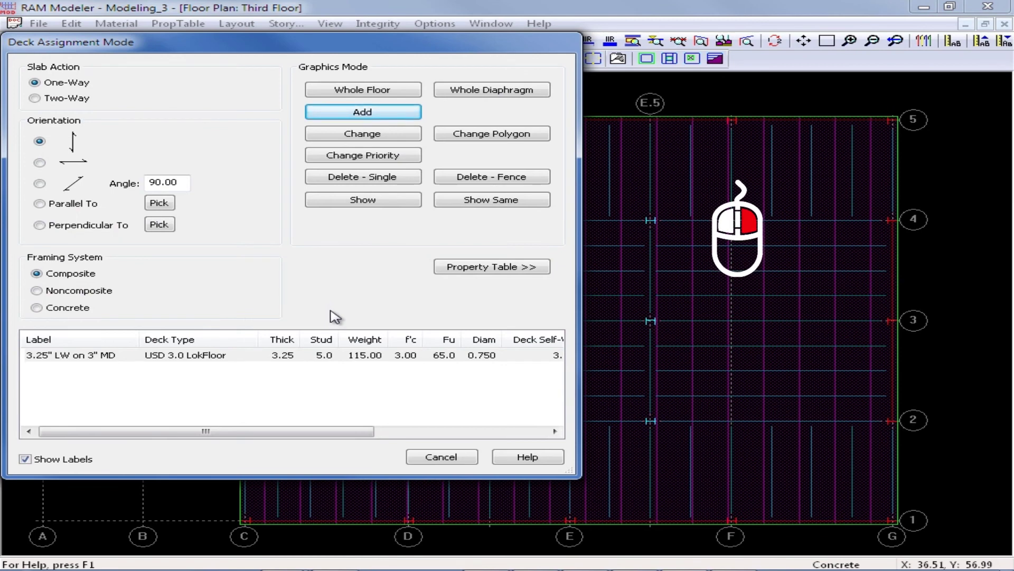
left_click(39, 163)
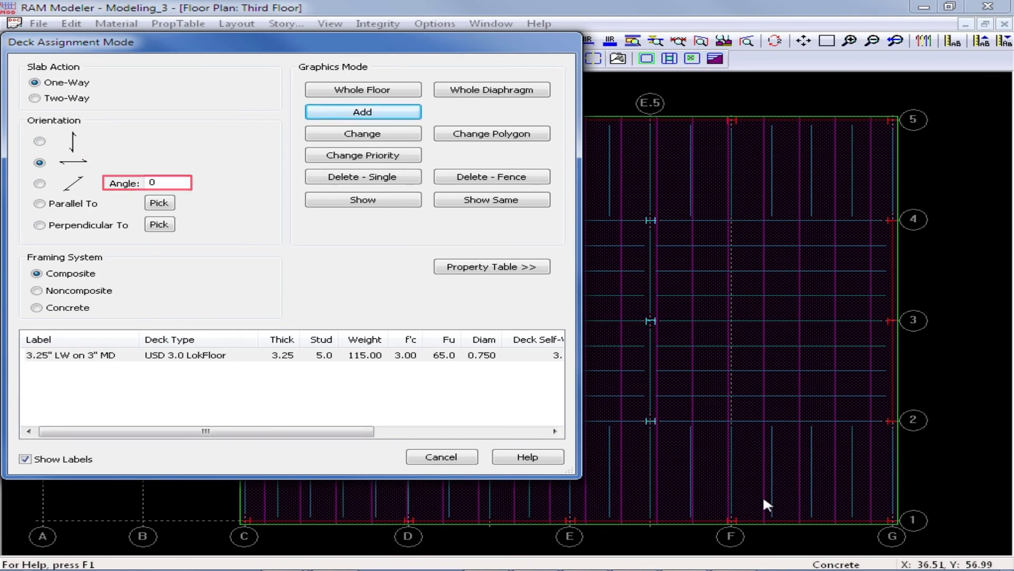
left_click(331, 114)
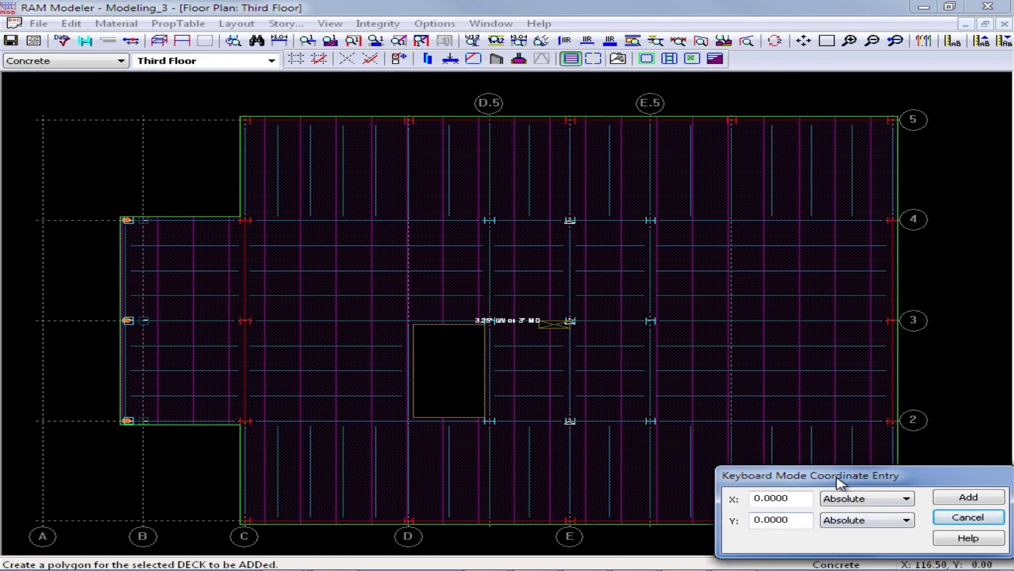
left_click_drag(839, 480, 736, 310)
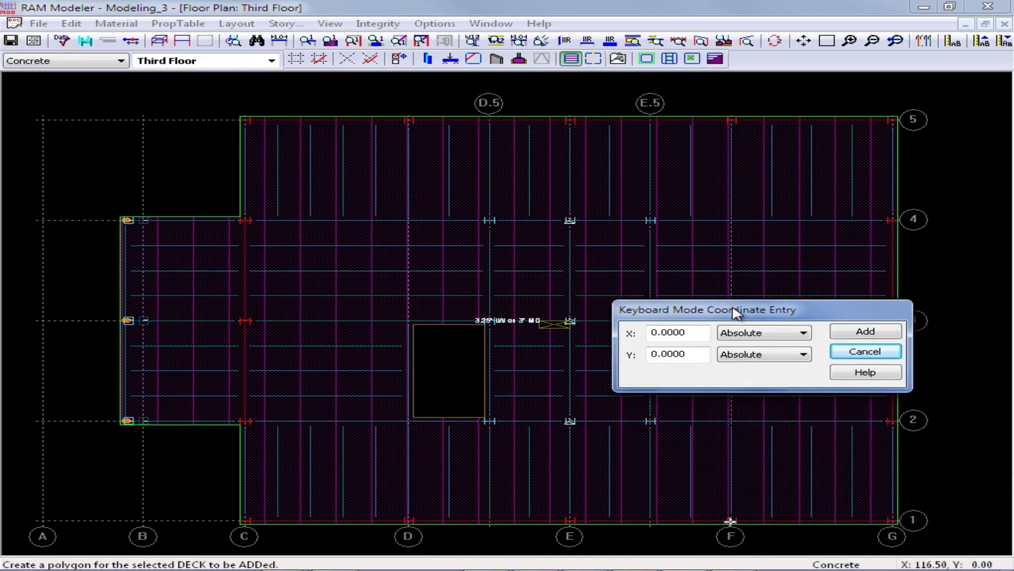
left_click(889, 515)
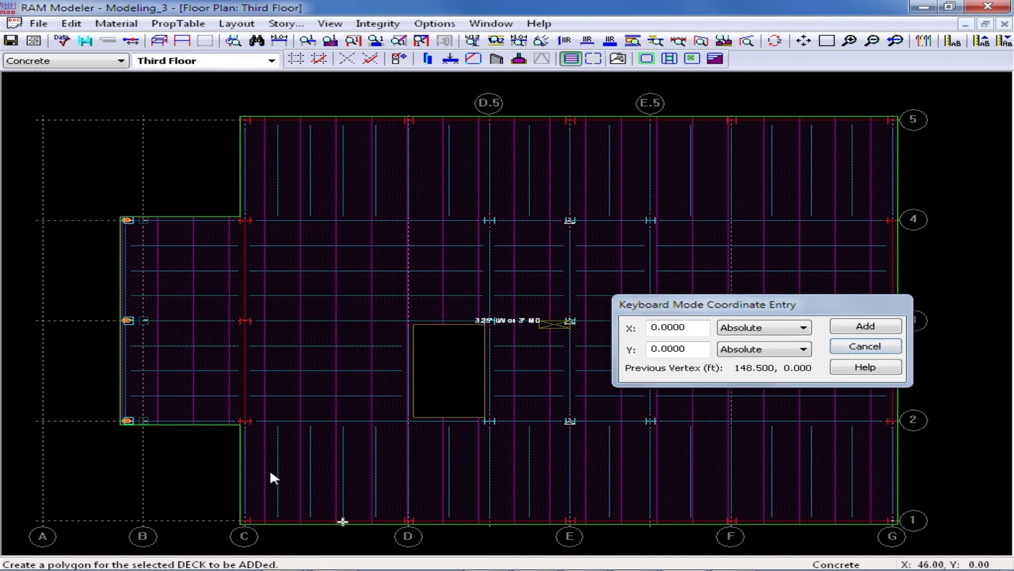
left_click(244, 518)
left_click(249, 417)
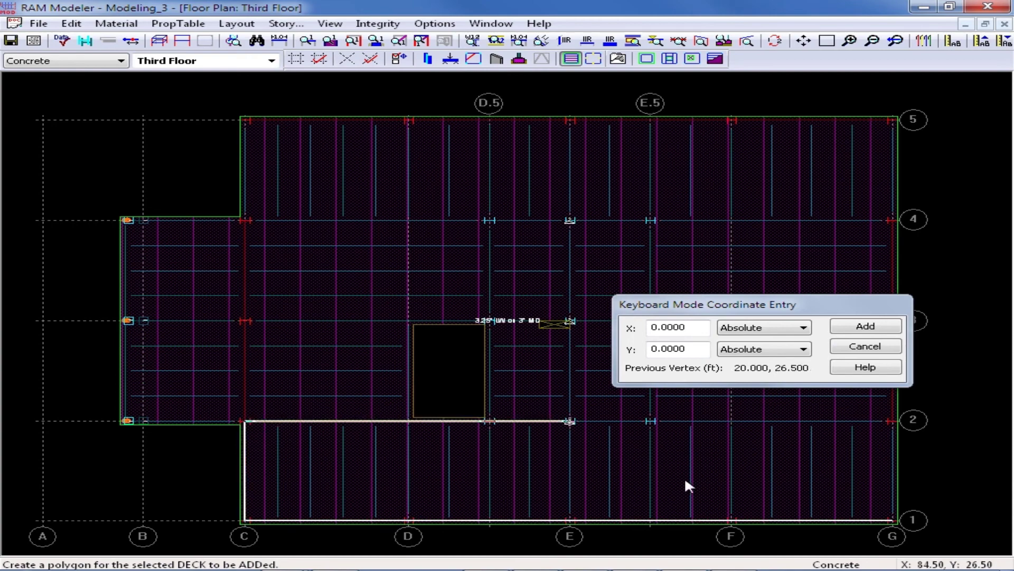
left_click(890, 420)
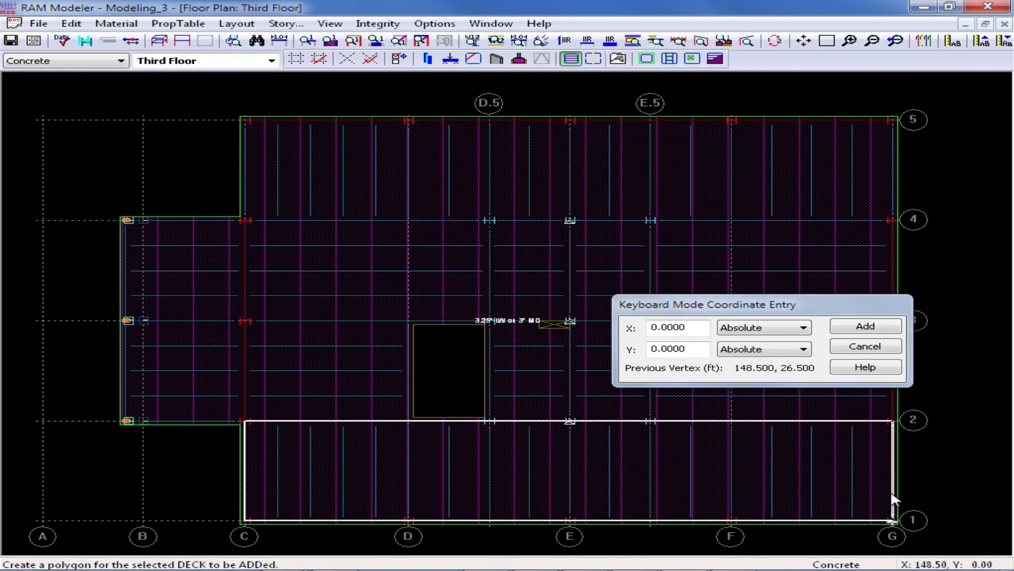
double_click(892, 521)
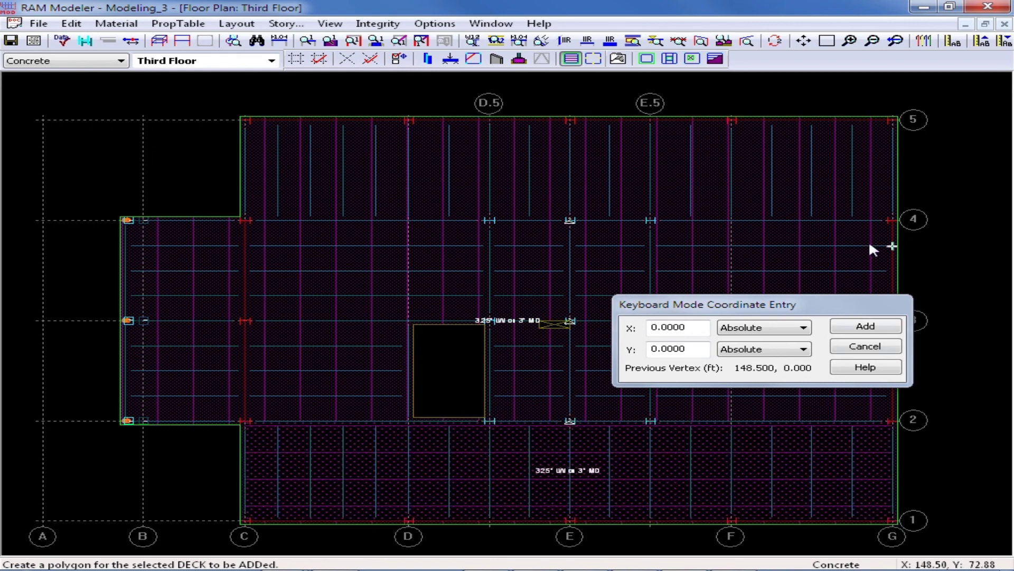
Step: Outline the horizontally spanning deck strip between rows 4 and 5, gridlines C to G
left_click(888, 221)
left_click(239, 217)
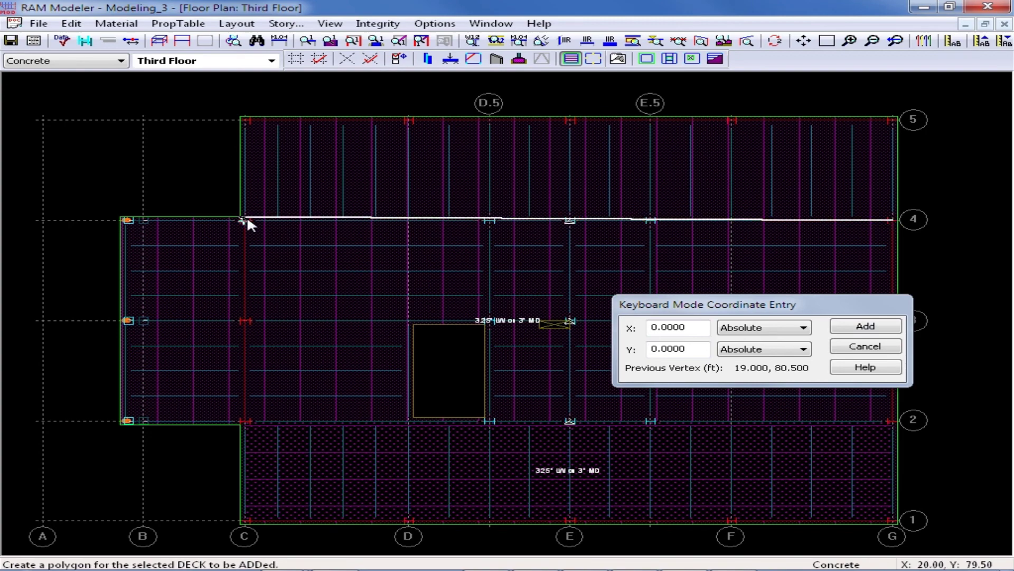
right_click(249, 210)
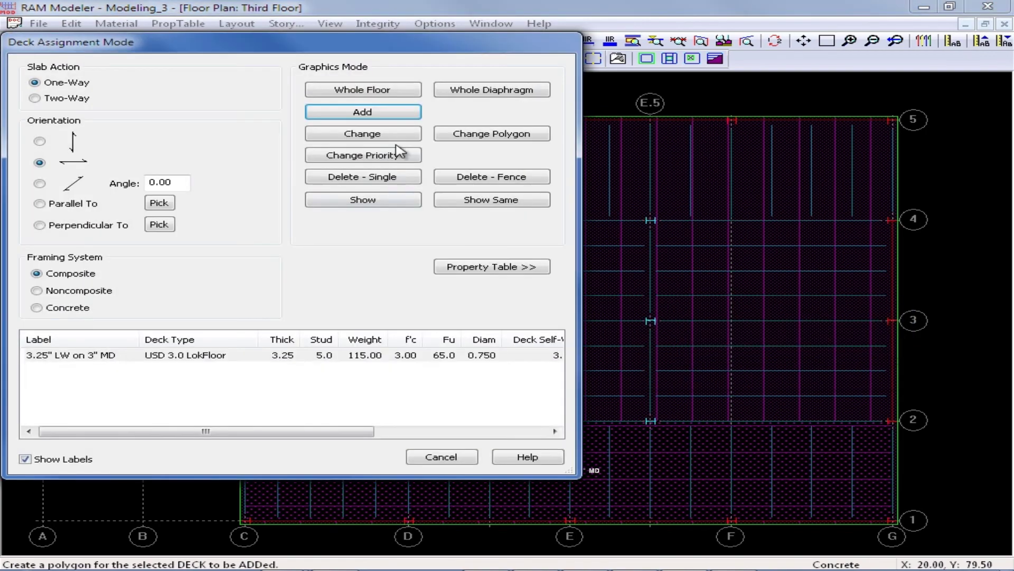
left_click(385, 114)
left_click(889, 211)
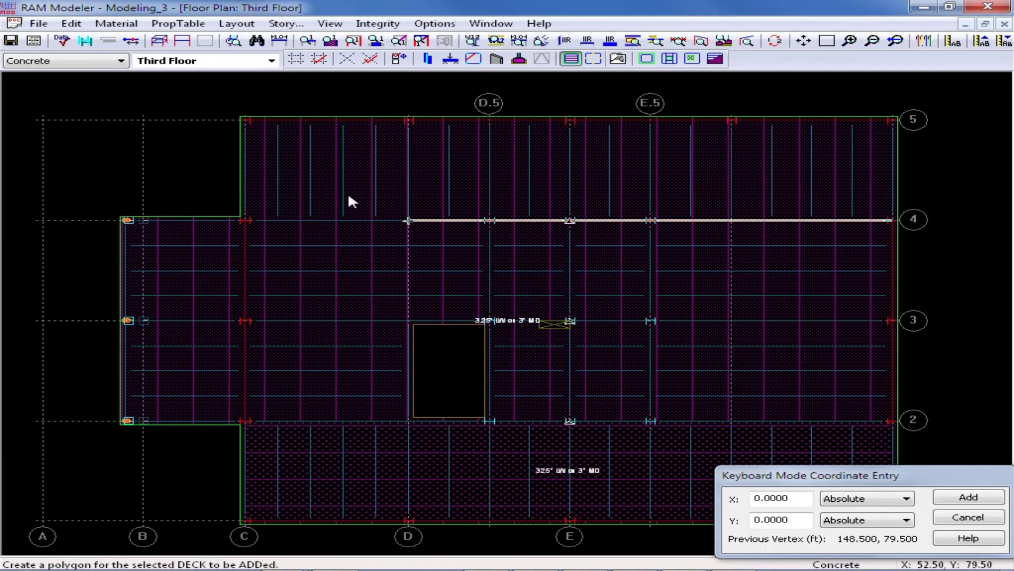
left_click(256, 219)
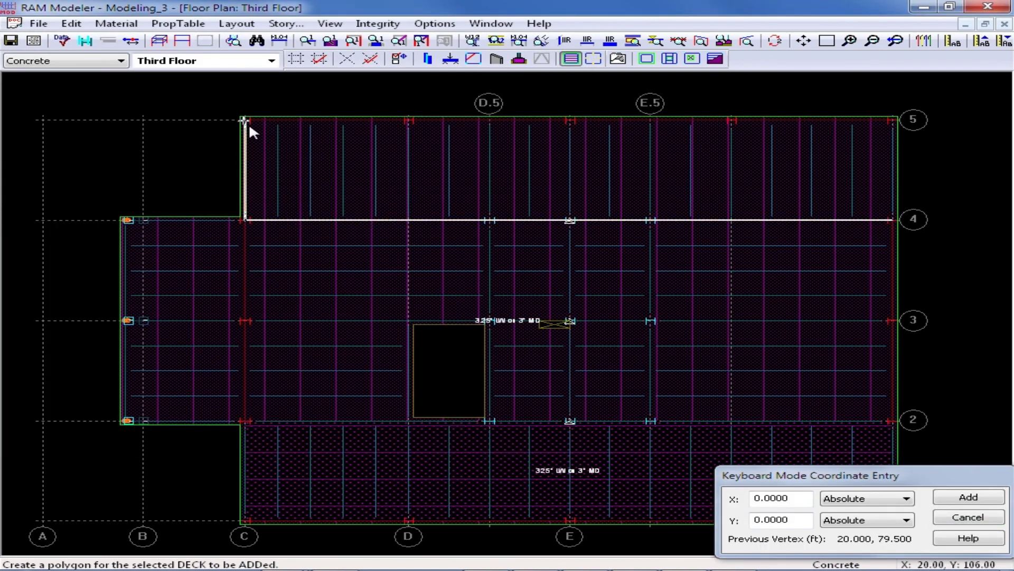
left_click(250, 123)
left_click(891, 123)
left_click(897, 212)
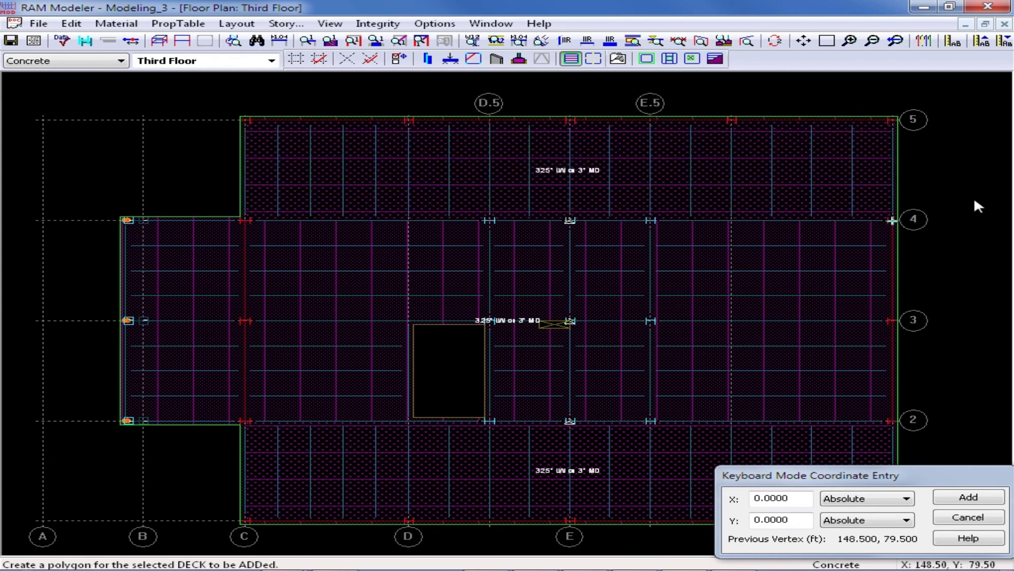